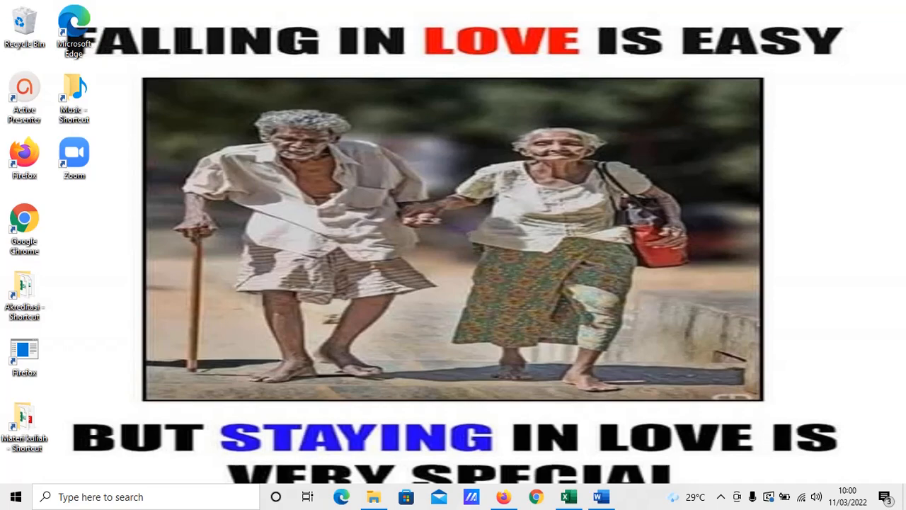
# - Open the Word document and read the explanation of logical functions, the IF function, and simple and nested IF
pyautogui.click(602, 496)
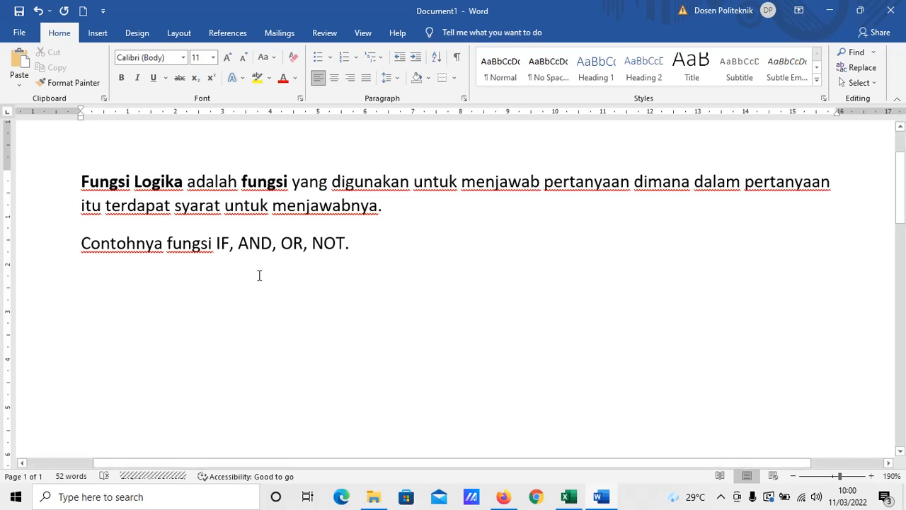
pyautogui.doubleClick(220, 243)
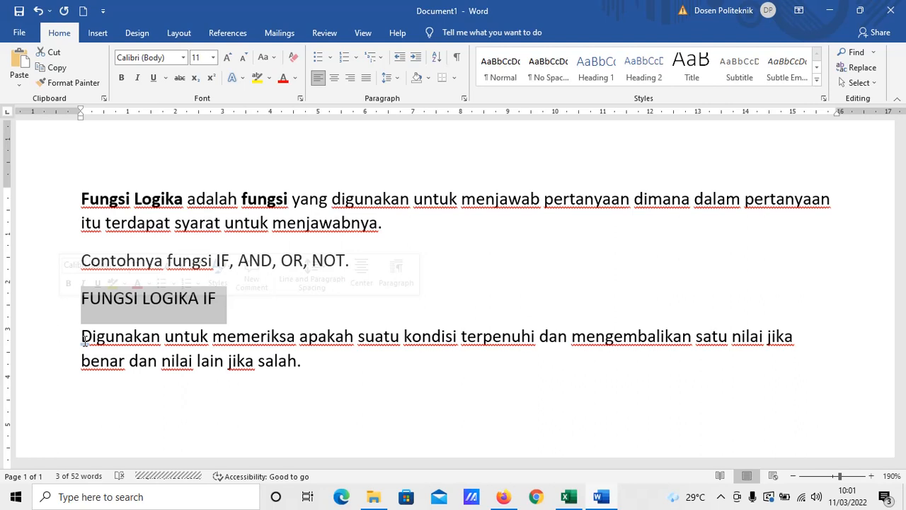
pyautogui.click(82, 398)
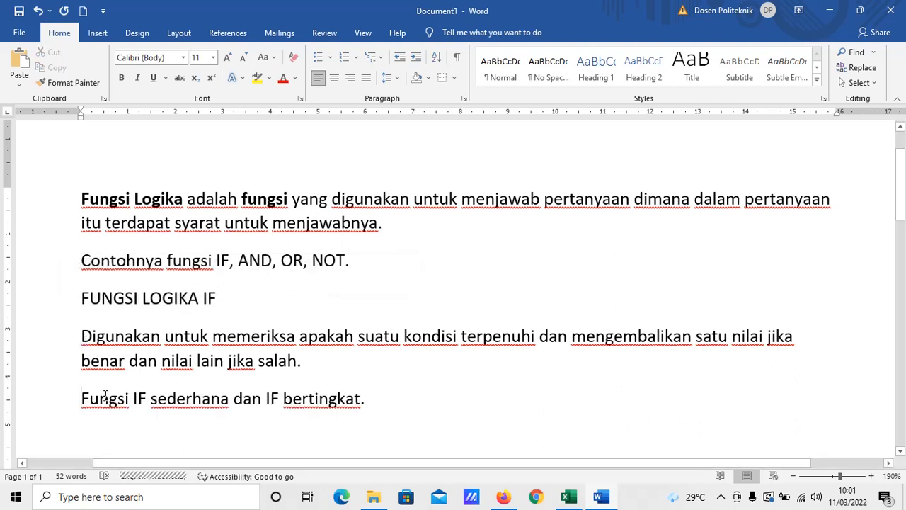
pyautogui.moveTo(81, 398); pyautogui.dragTo(309, 399)
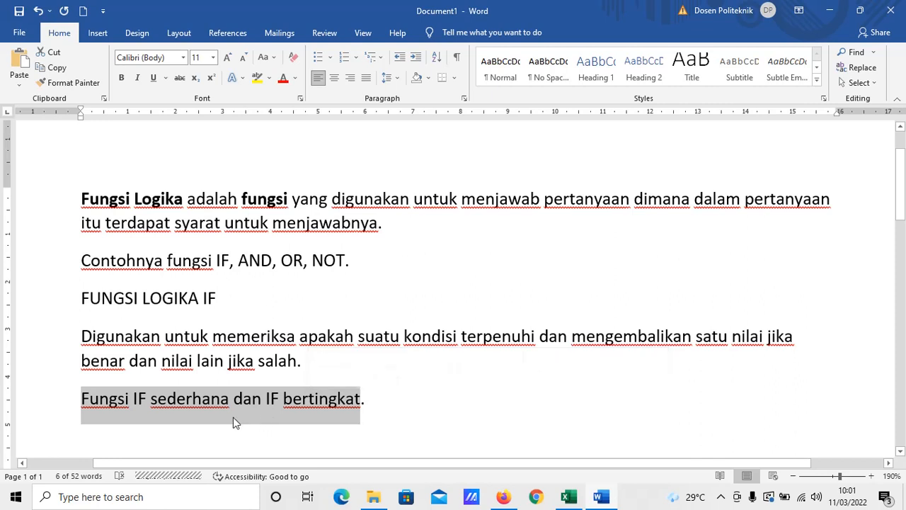
pyautogui.click(320, 373)
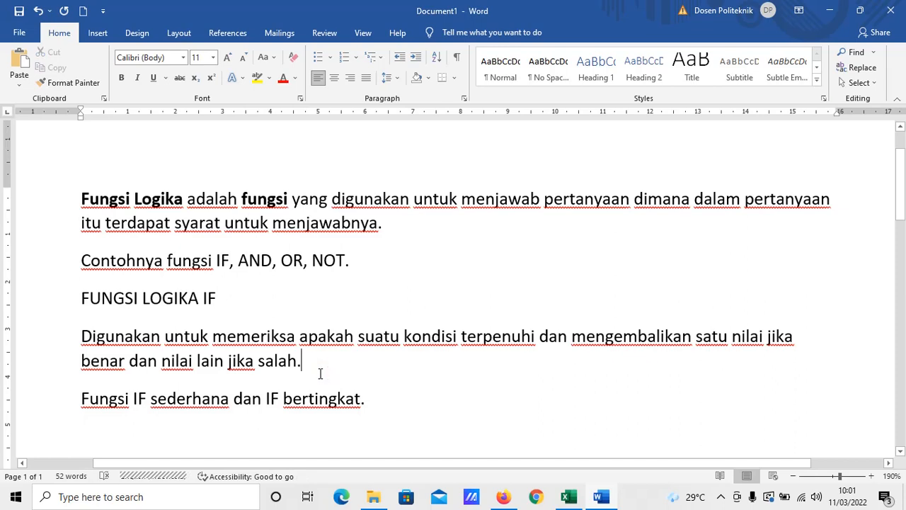
# - Switch to the Excel workbook and review the Daftar Nilai title and the No, nama and Nilai column headers
pyautogui.hotkey('alt', 'Tab')
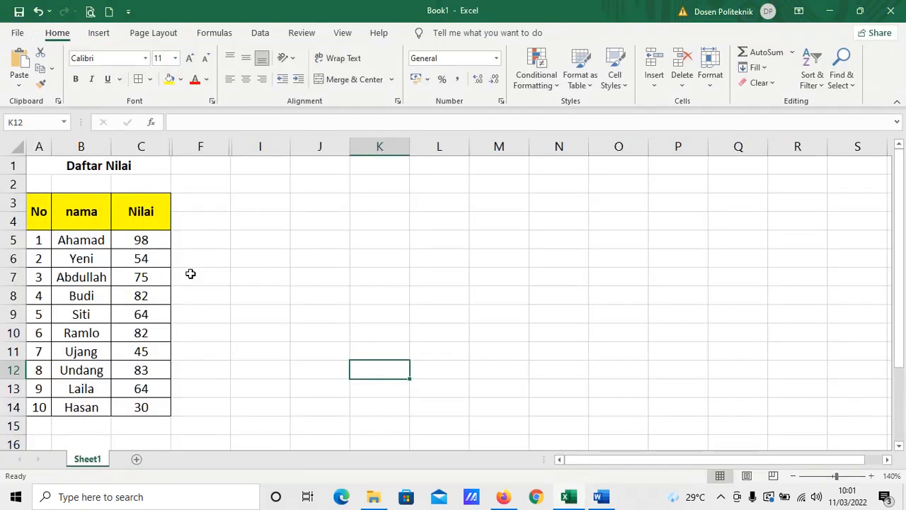
pyautogui.click(92, 168)
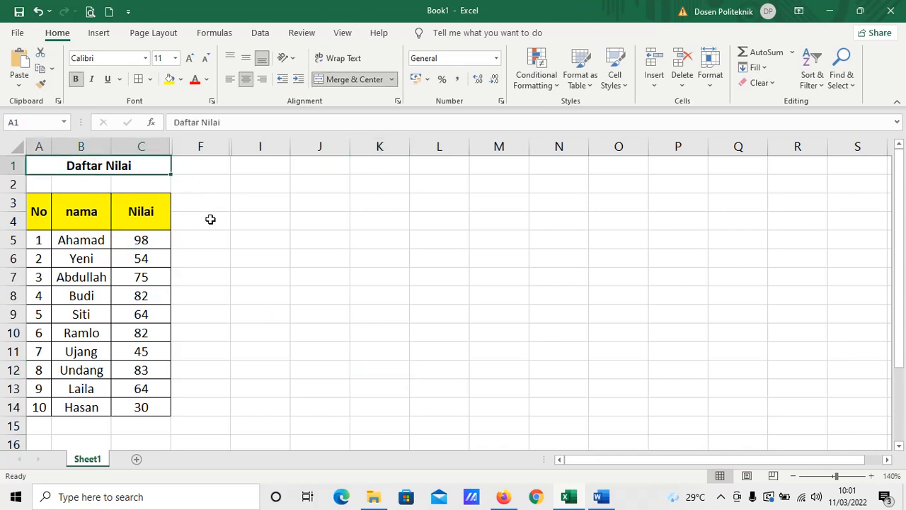
pyautogui.click(46, 223)
pyautogui.click(63, 218)
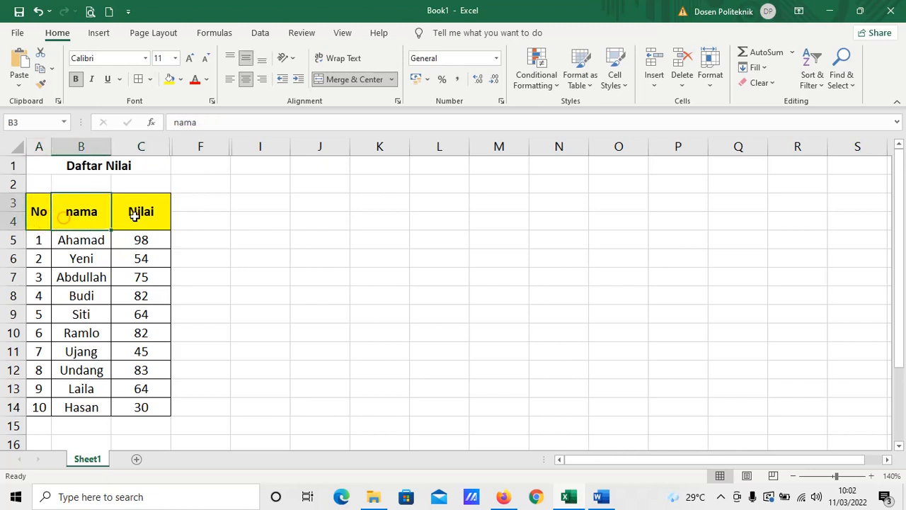
pyautogui.click(138, 220)
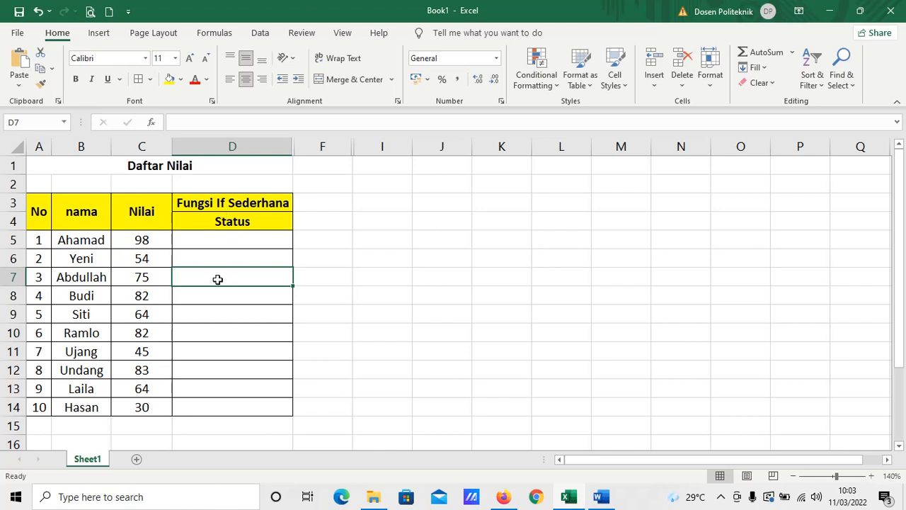
# - Enter the note "keterangan, nilai dibawah 65 tidak lulus/gagal" in cell B15 below the grade table
pyautogui.click(105, 424)
pyautogui.write('keterangan, nilai d')
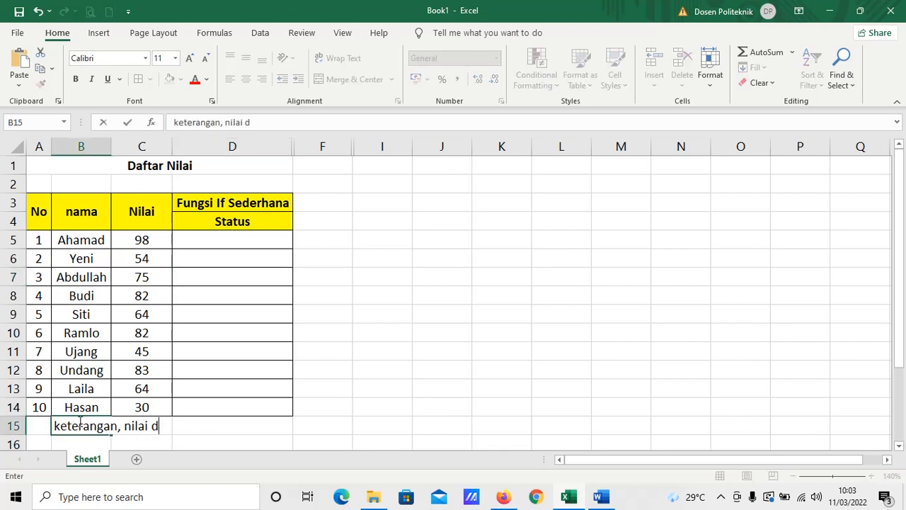
pyautogui.write('ibawah')
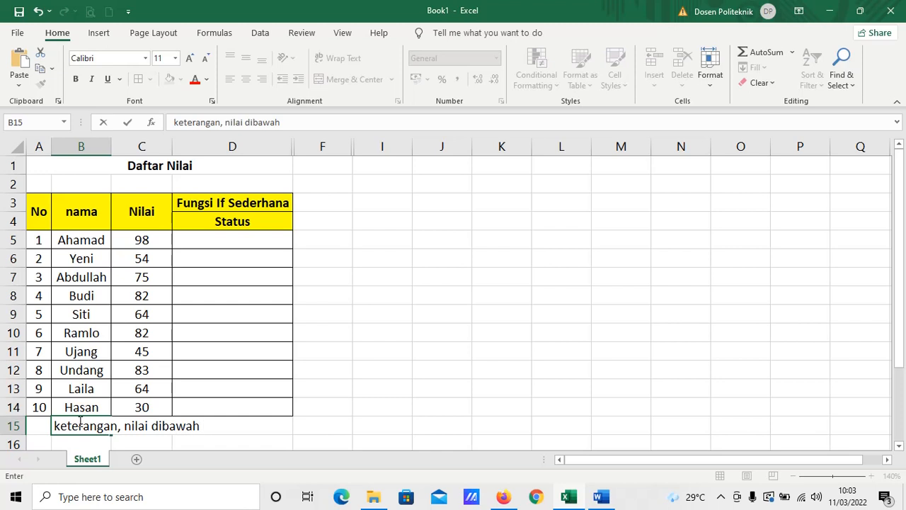
pyautogui.write(' 65 tidak lulu')
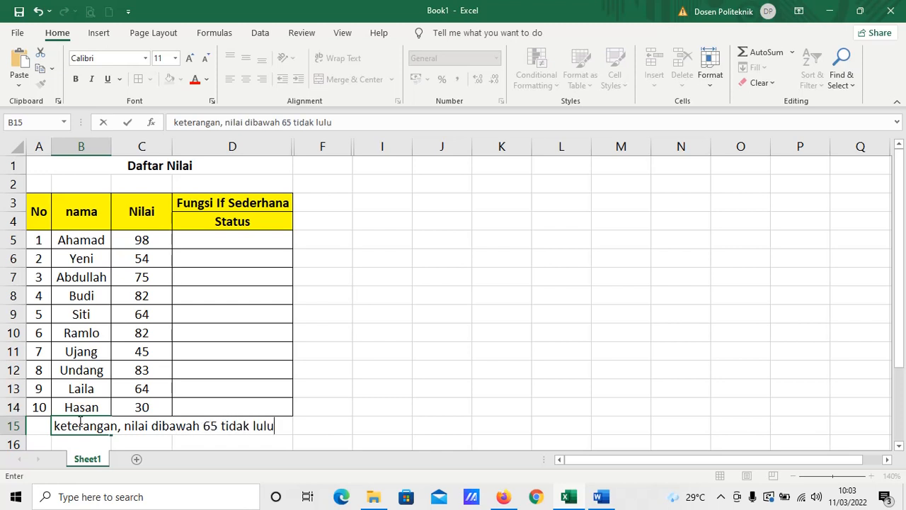
pyautogui.write('s/gagal')
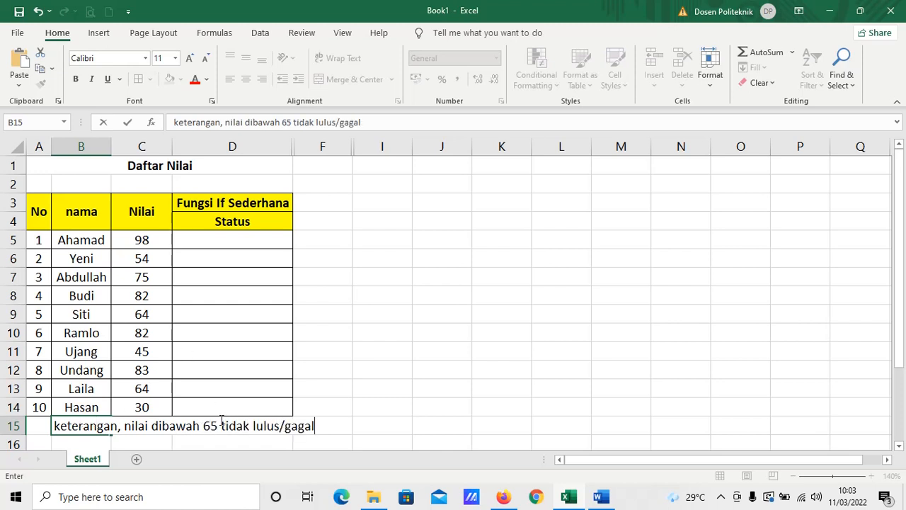
pyautogui.click(220, 425)
# - Enter the formula =IF(C5>=65;"Lulus";"Gagal") in cell D5 of the Status column
pyautogui.click(229, 243)
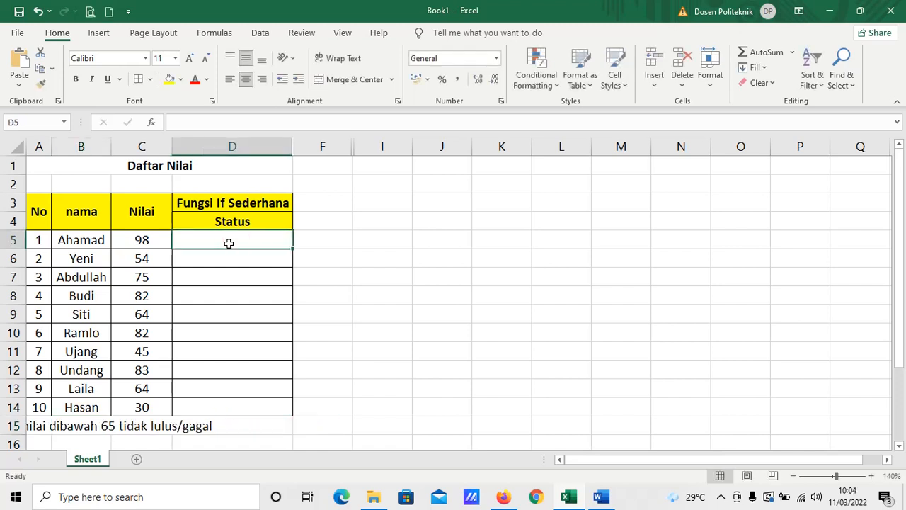
pyautogui.write('=IF(')
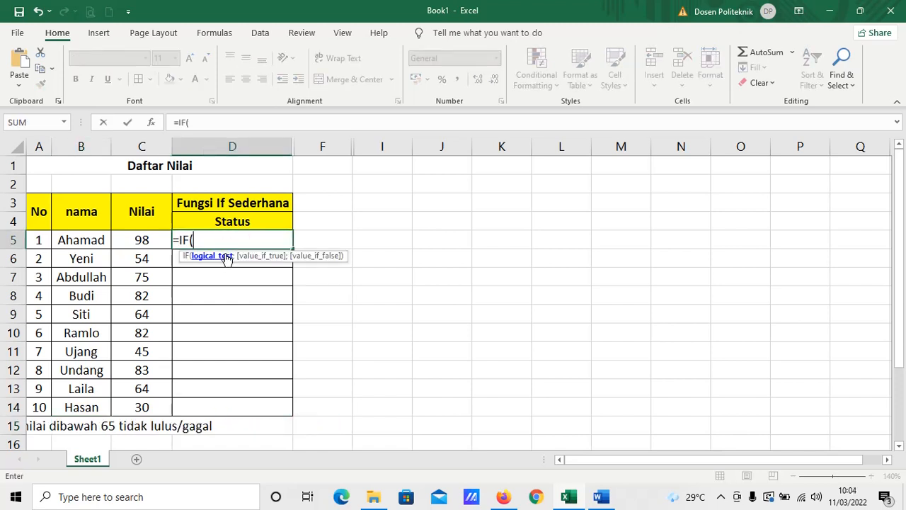
pyautogui.click(137, 241)
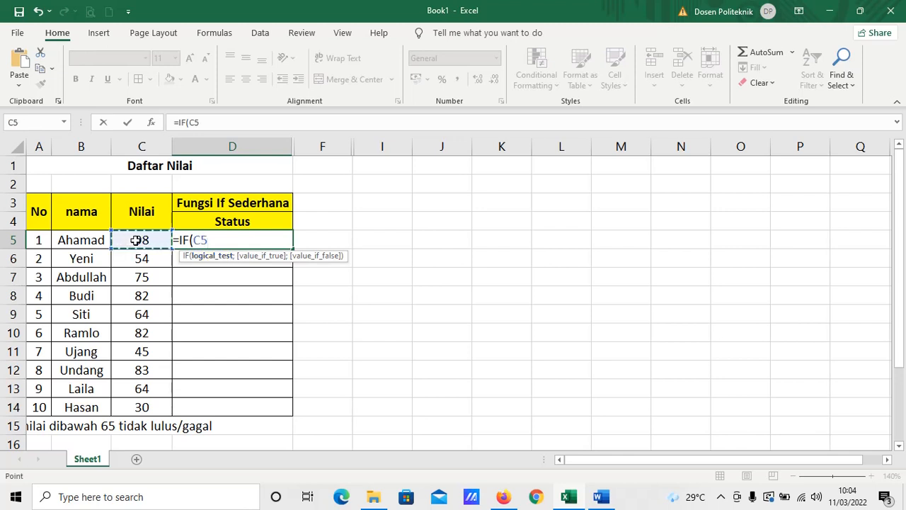
pyautogui.write('>=65')
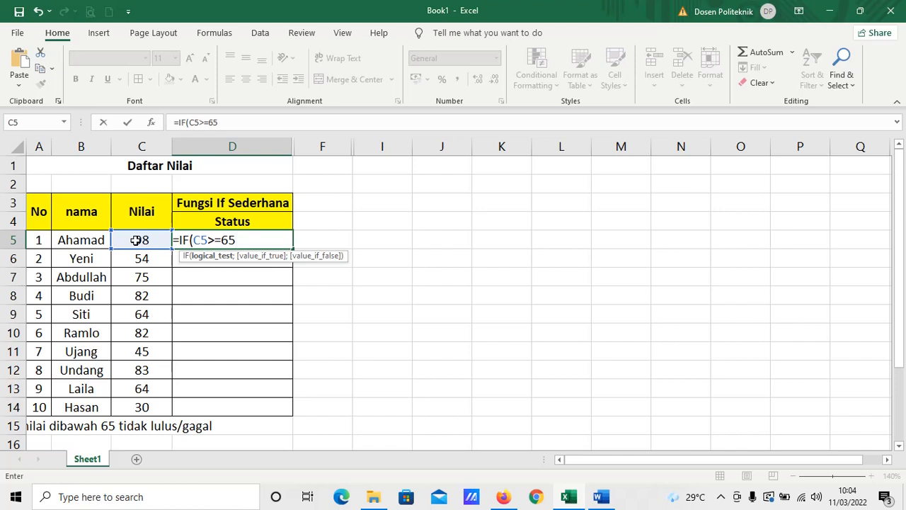
pyautogui.write(';"')
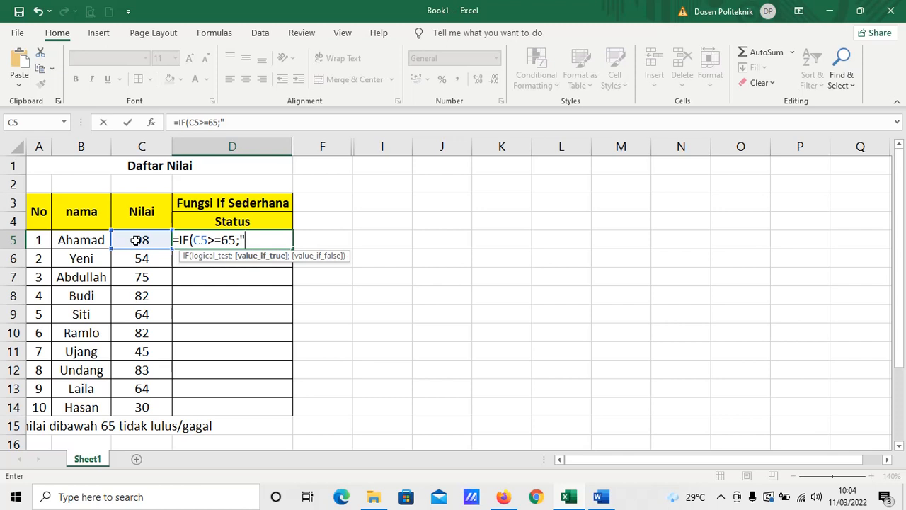
pyautogui.write('Lulus";"')
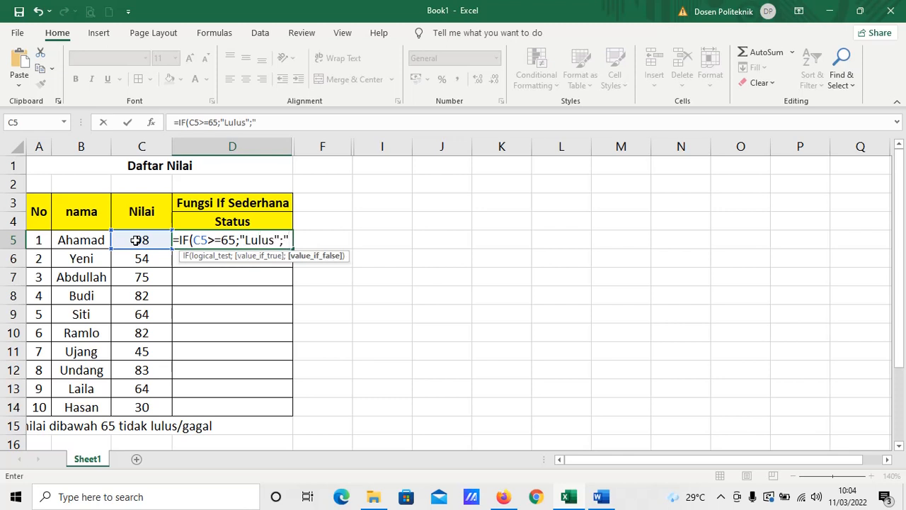
pyautogui.write('G')
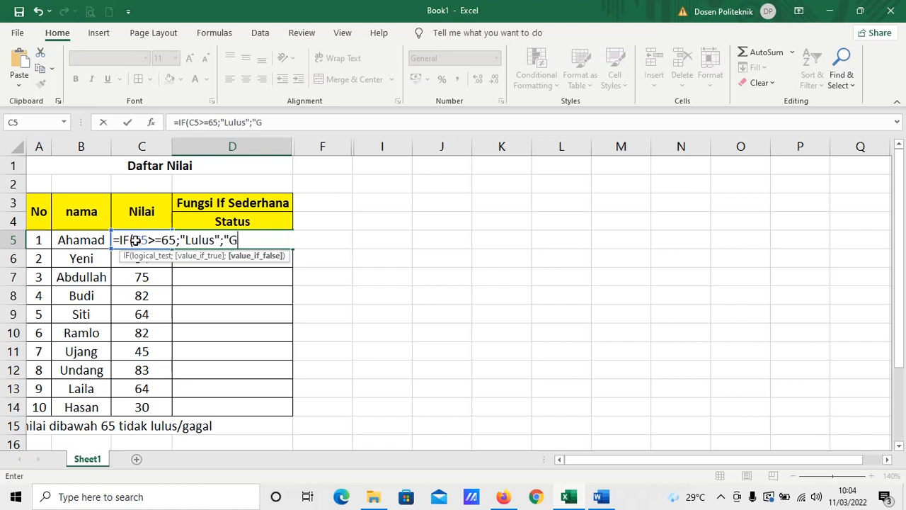
pyautogui.write('agal"')
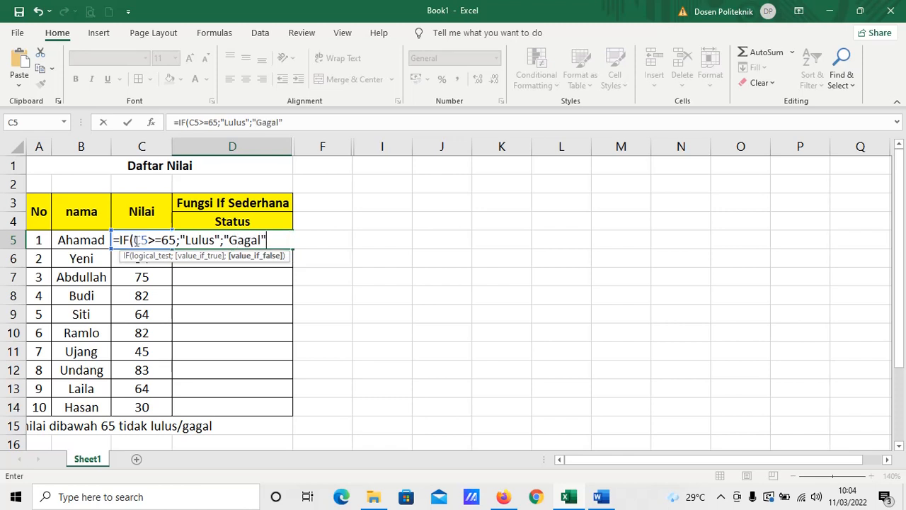
pyautogui.write(')')
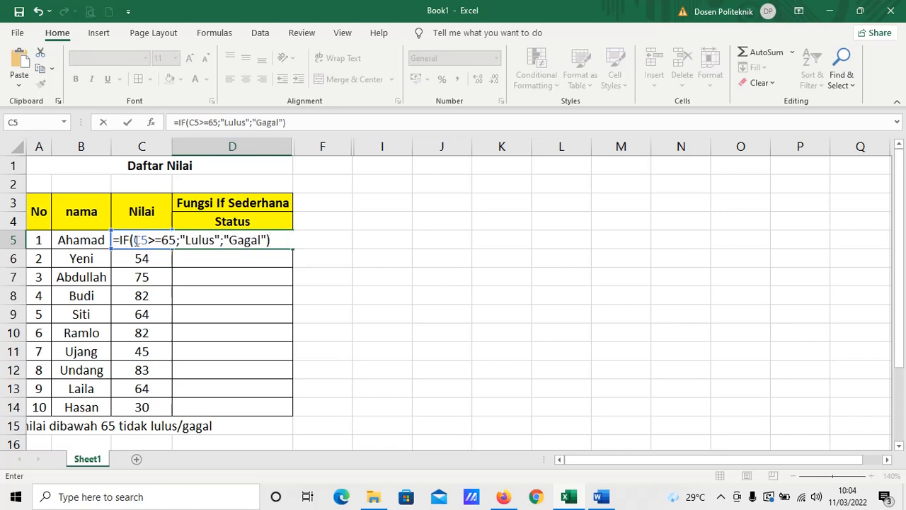
pyautogui.press('Return')
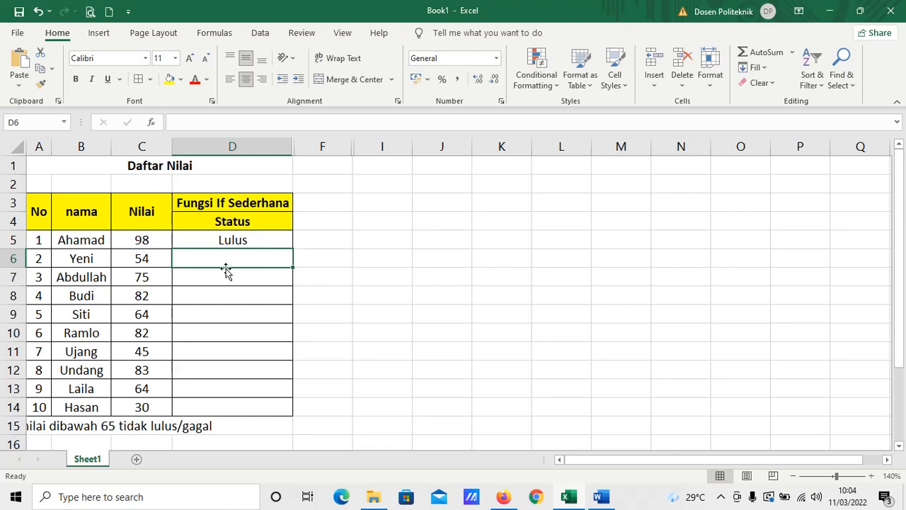
# - Fill the Status formula from D5 down to D14 and check the formulas in the first and last rows
pyautogui.click(284, 244)
pyautogui.moveTo(292, 249); pyautogui.dragTo(304, 401)
pyautogui.click(279, 295)
pyautogui.click(261, 240)
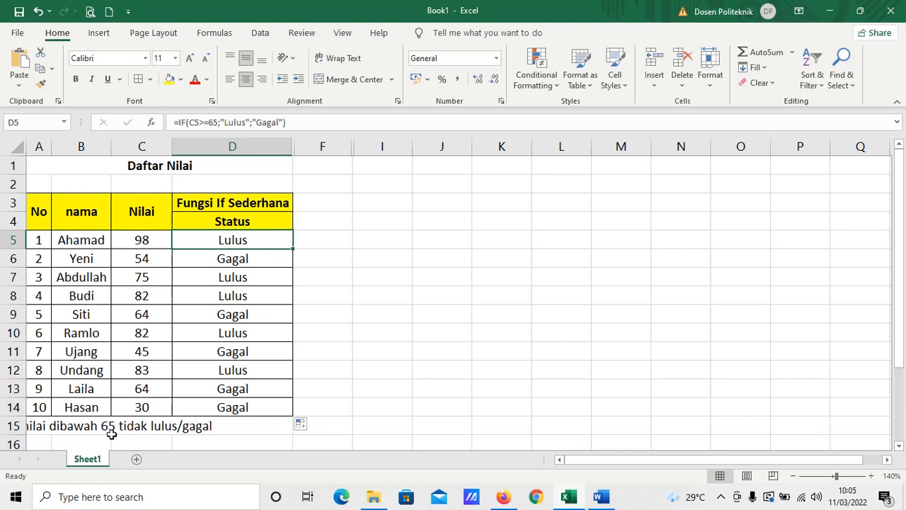
pyautogui.click(232, 405)
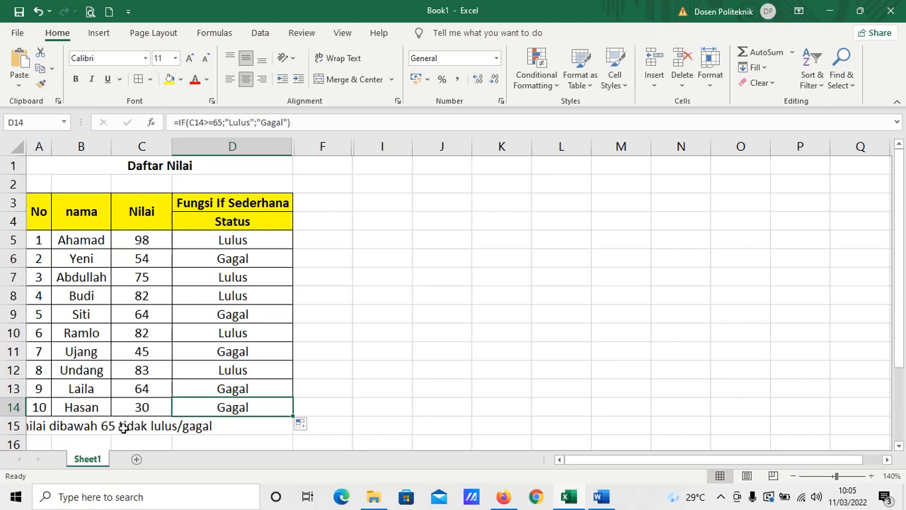
pyautogui.click(247, 243)
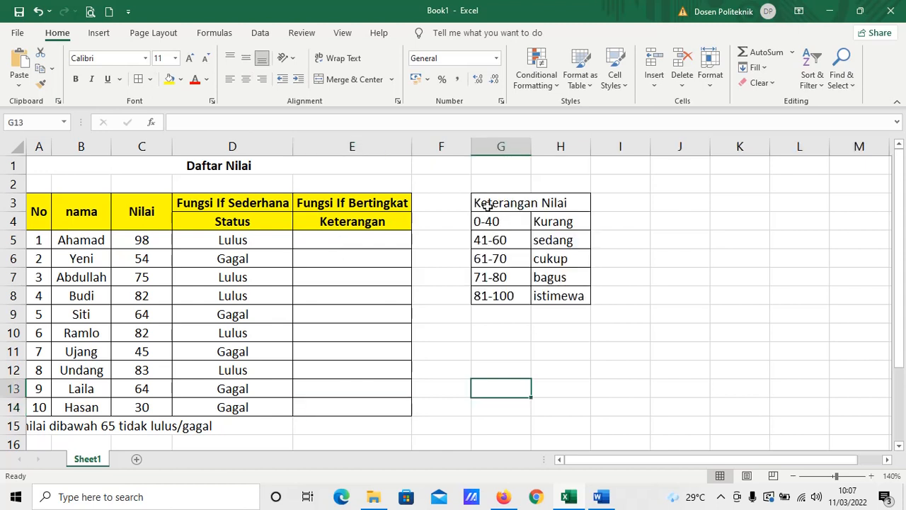
# - Review the Keterangan Nilai table in G3:H8 for the score ranges and their descriptions
pyautogui.click(502, 203)
pyautogui.moveTo(503, 204); pyautogui.dragTo(567, 296)
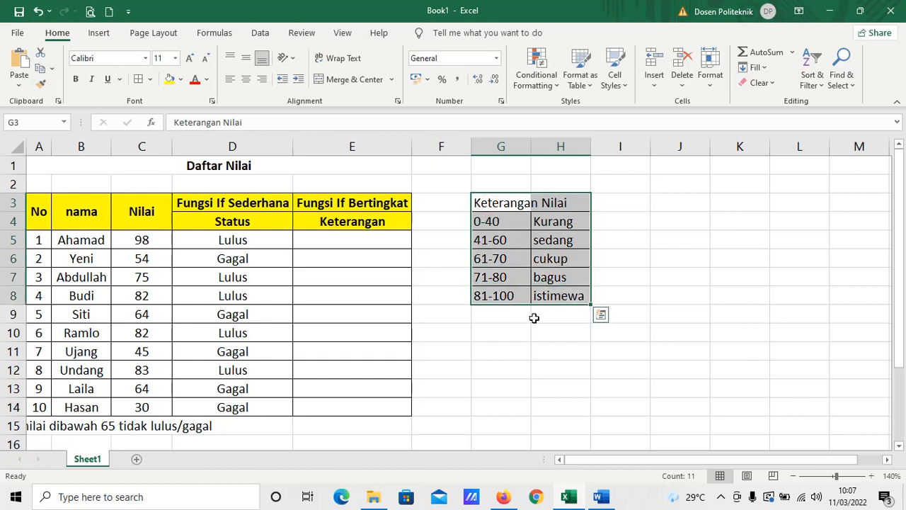
pyautogui.click(529, 334)
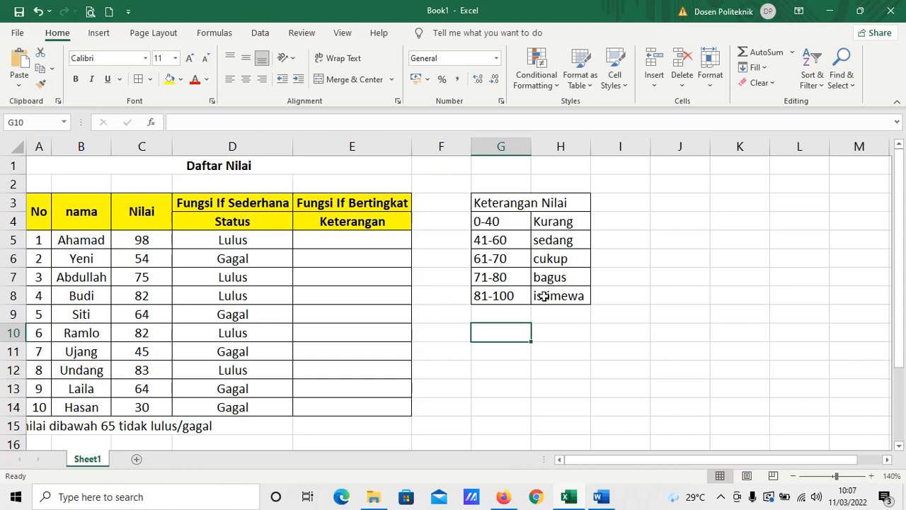
# - Begin a nested IF formula in cell E5 of the Keterangan column with the condition C5<=40 returning "Kurang"
pyautogui.click(343, 244)
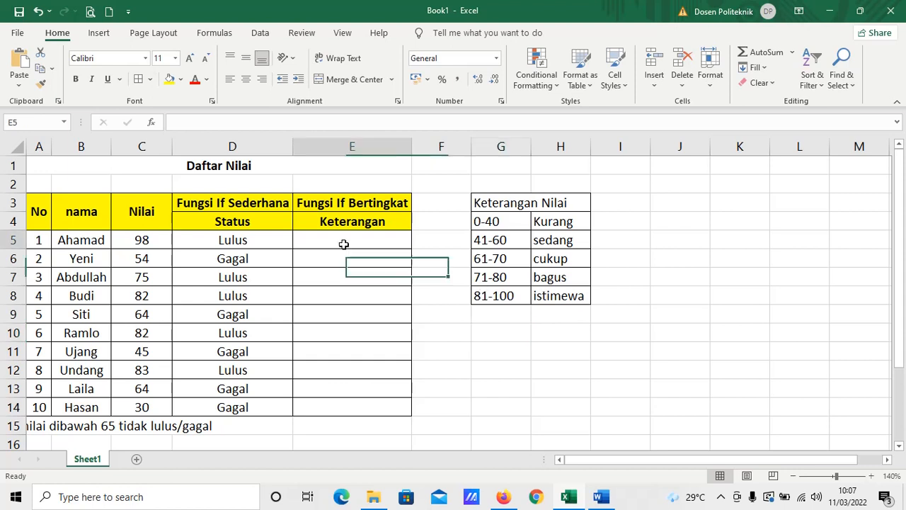
pyautogui.write('=IF(')
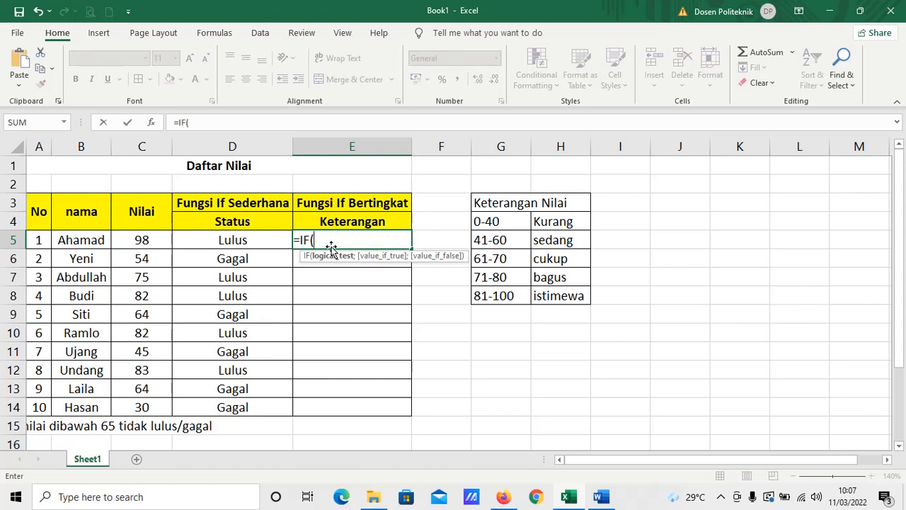
pyautogui.click(147, 240)
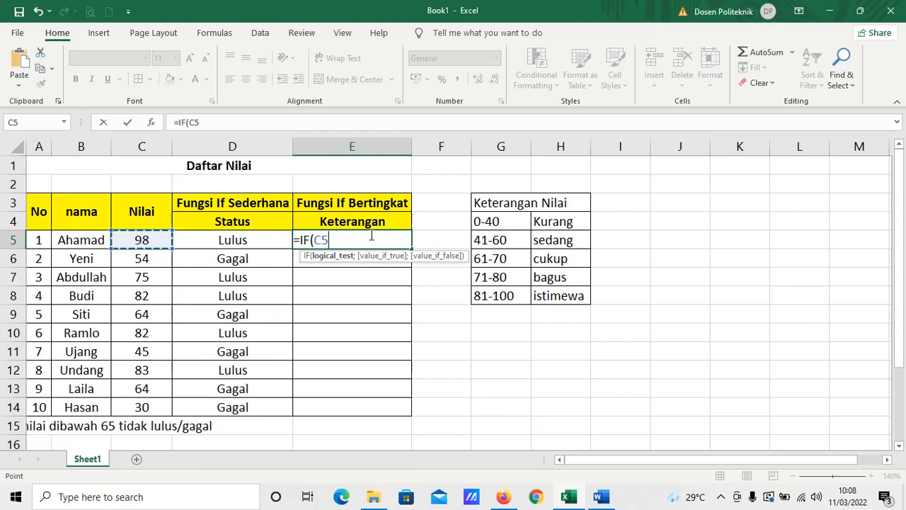
pyautogui.write('<=')
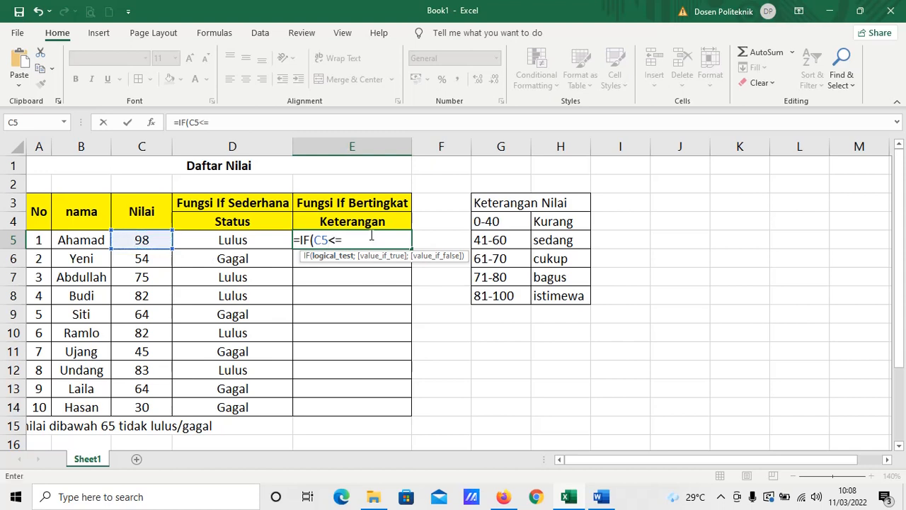
pyautogui.write('40;"')
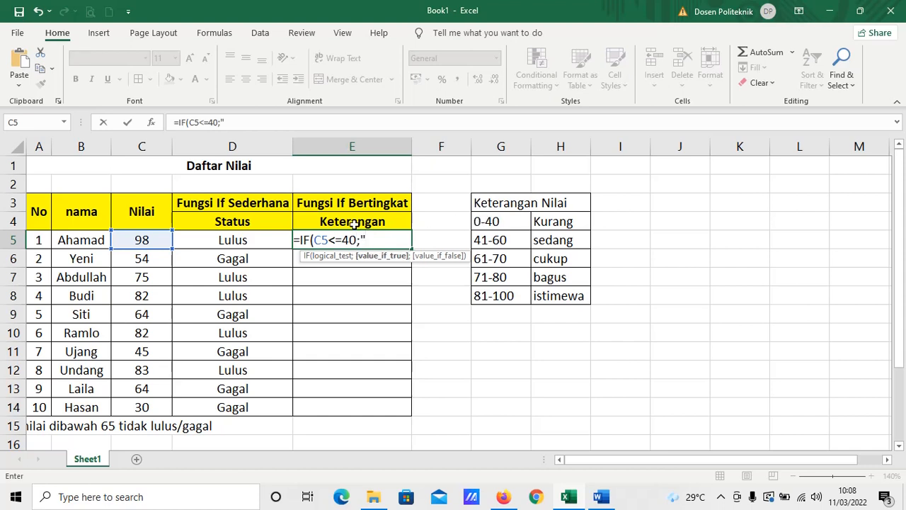
pyautogui.write('Kurang"')
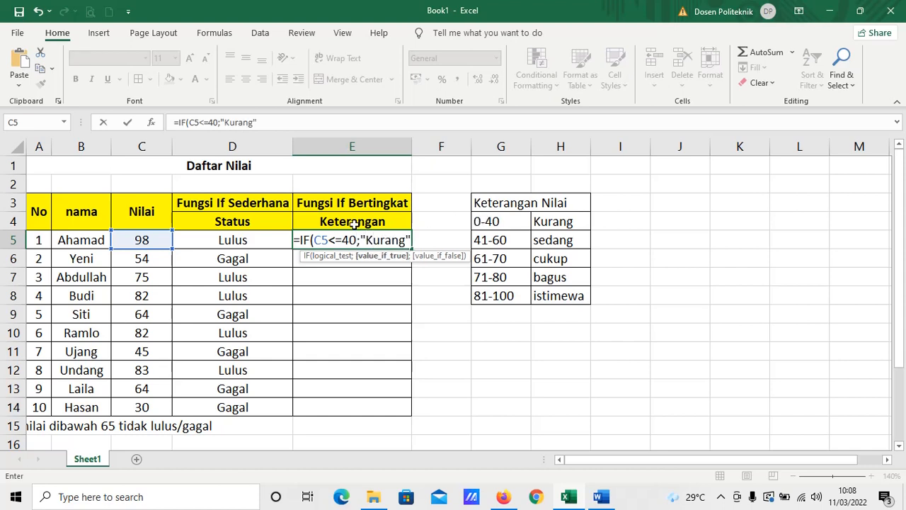
pyautogui.write(';')
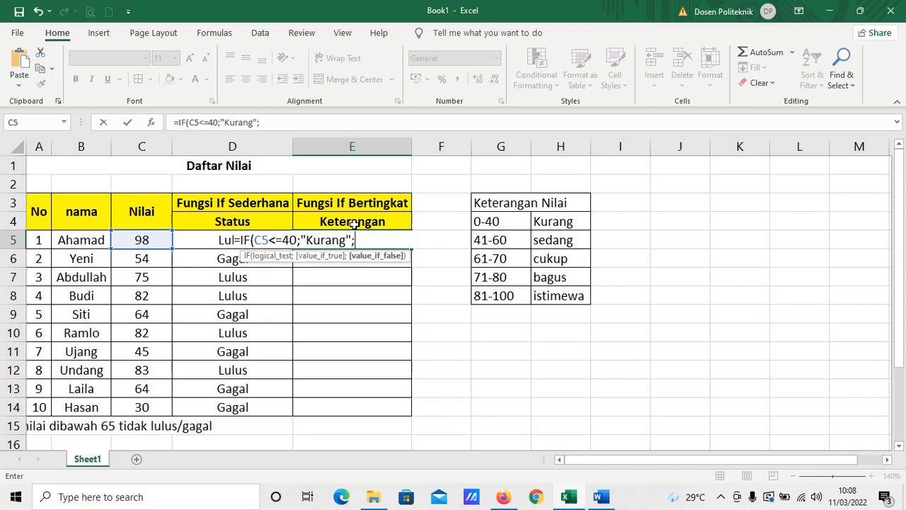
# - Extend the E5 formula with nested IFs for C5<=60 "Sedang", C5<=70 "Cukup" and C5<=80 "Bagus"
pyautogui.write('IF(')
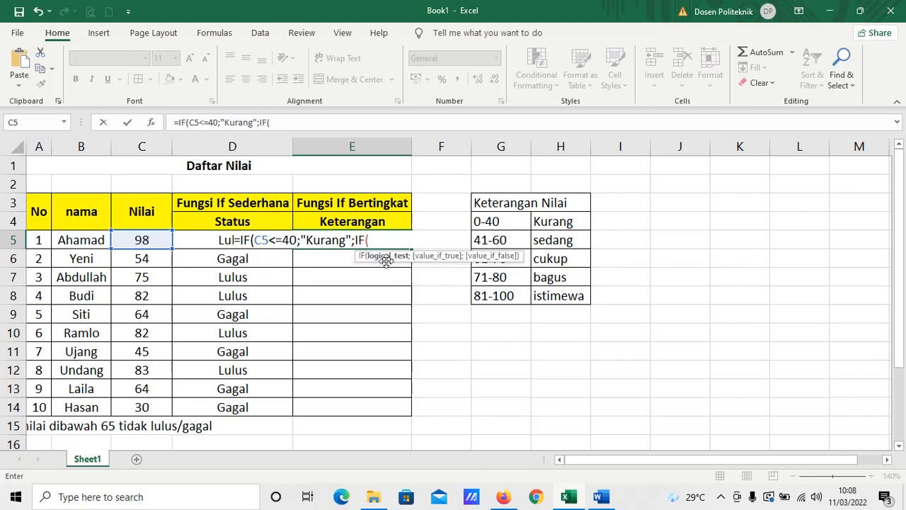
pyautogui.click(146, 241)
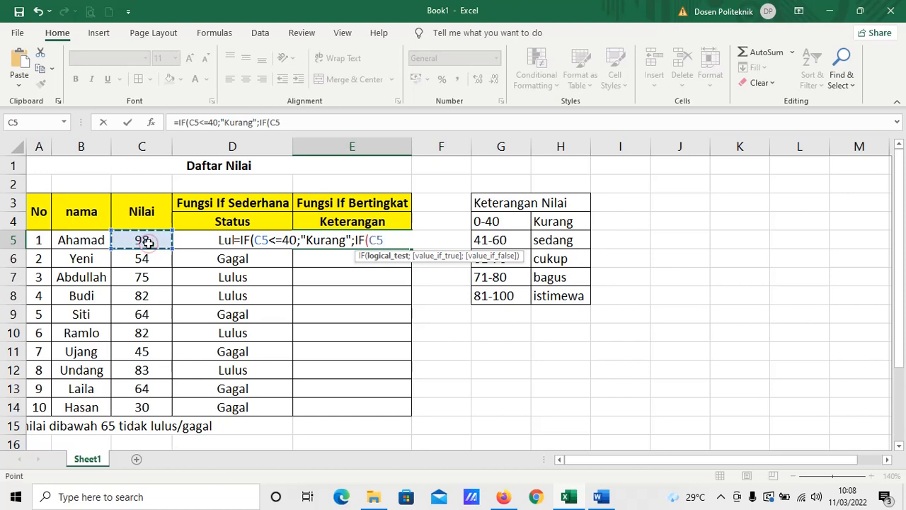
pyautogui.write('<')
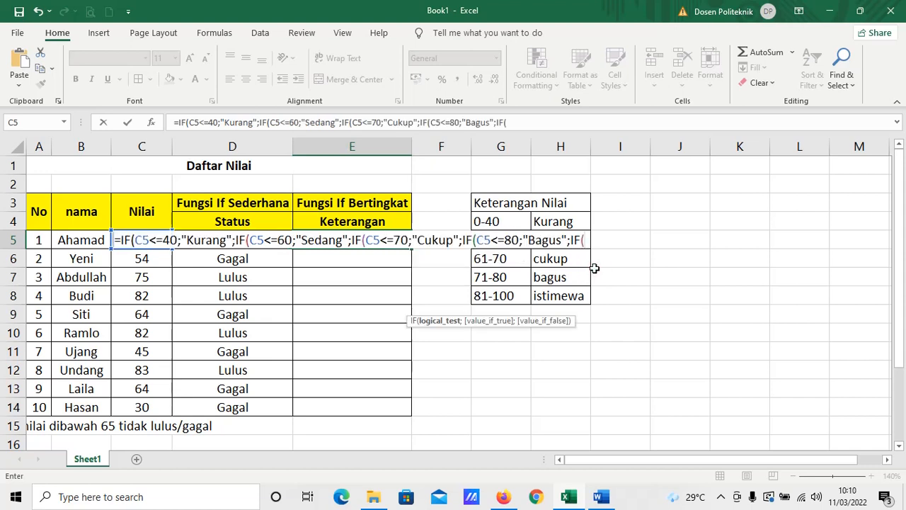
# - Complete the E5 formula with the last nested condition C5<=100 returning "Istimewa", closing all five IF functions
pyautogui.write('C')
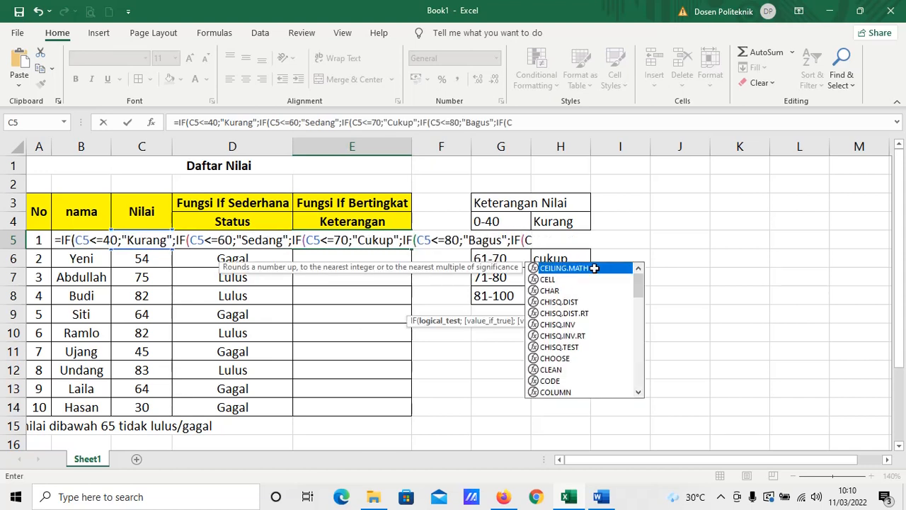
pyautogui.write('5')
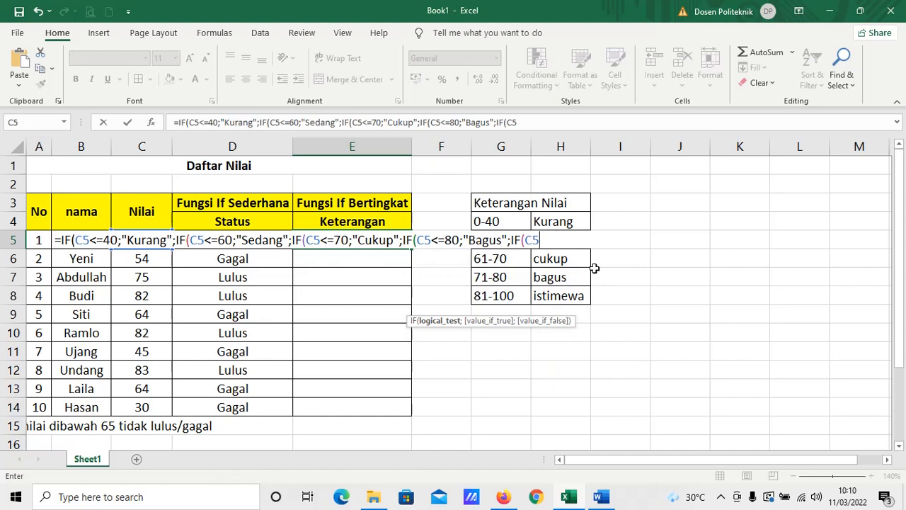
pyautogui.write('<=100;"')
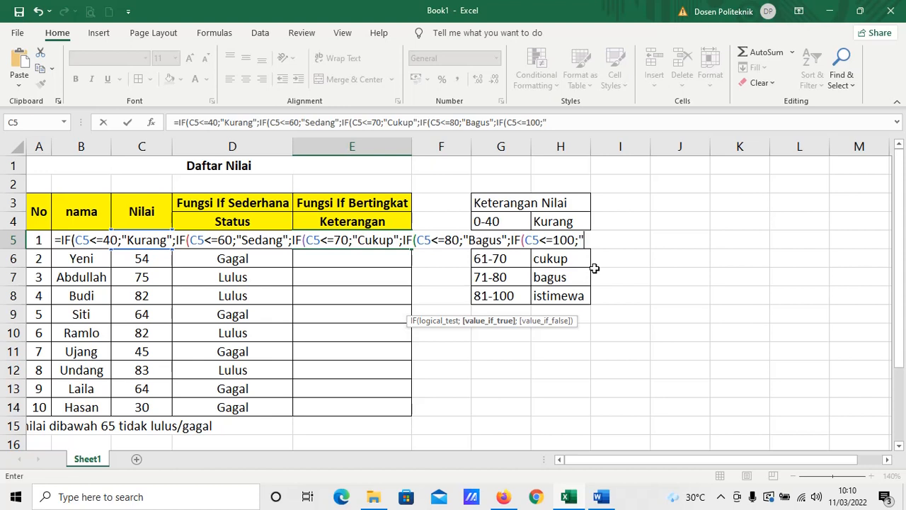
pyautogui.write('Istimewa')
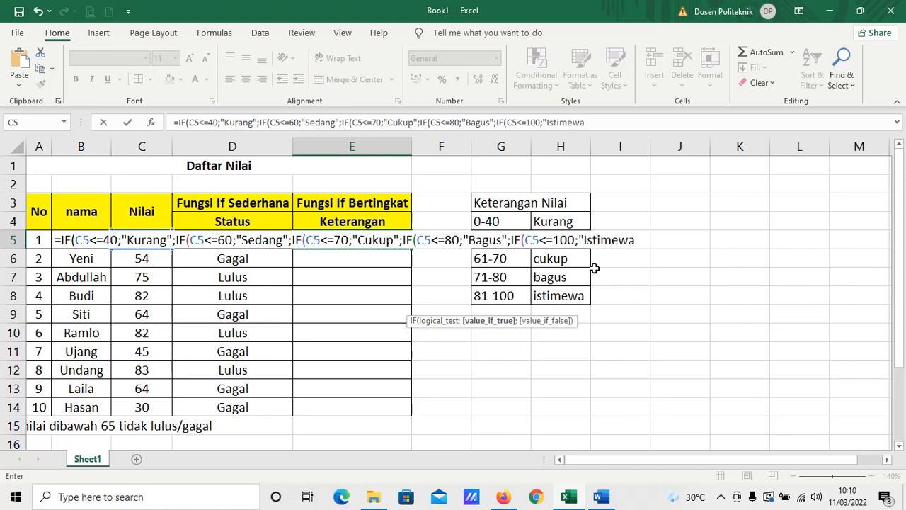
pyautogui.write('"')
pyautogui.write('))')
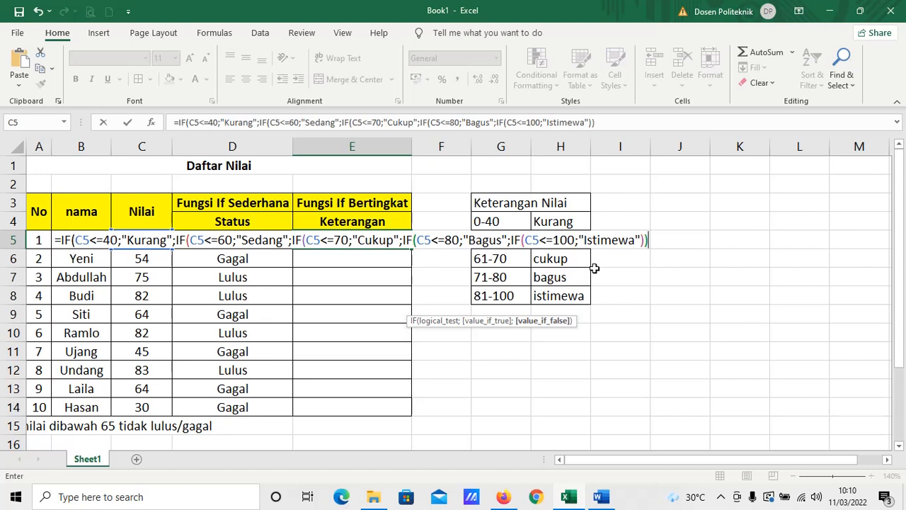
pyautogui.write(')))')
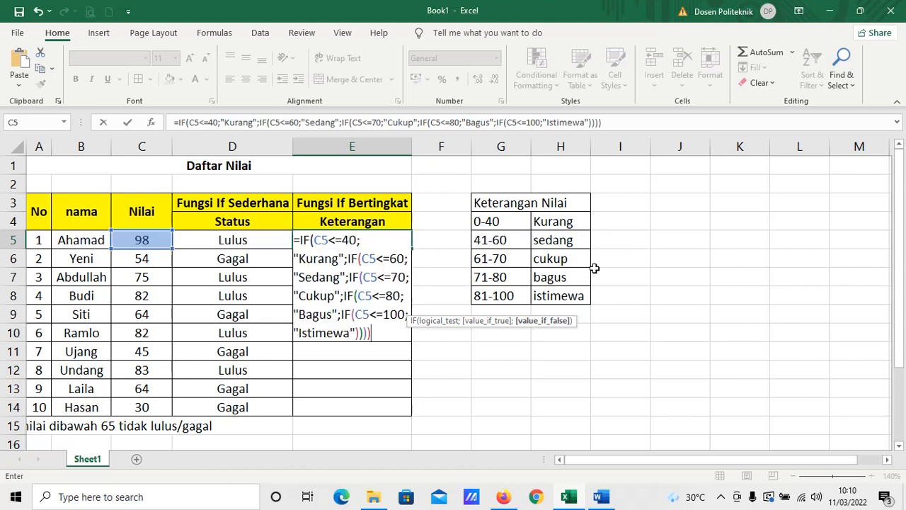
pyautogui.press('Return')
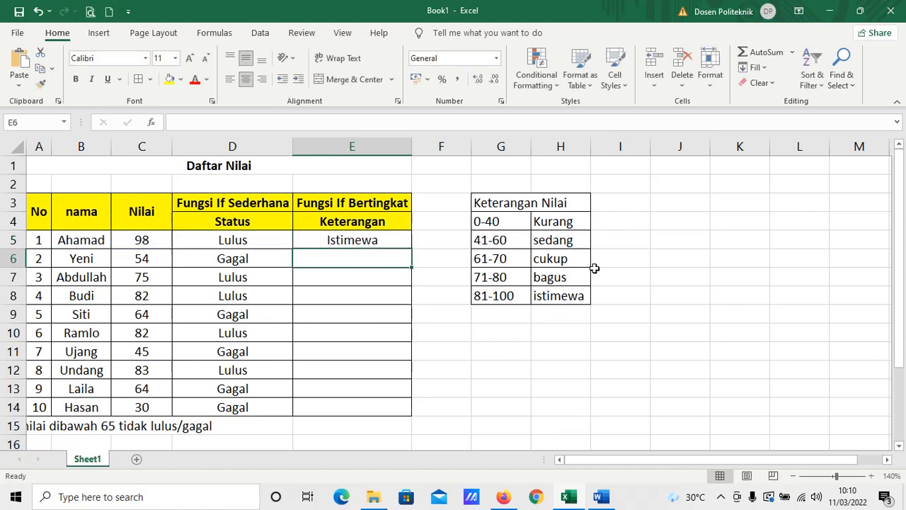
# - Fill the Keterangan formula from E5 down to E14 and check the formulas in E11 and E13
pyautogui.click(370, 241)
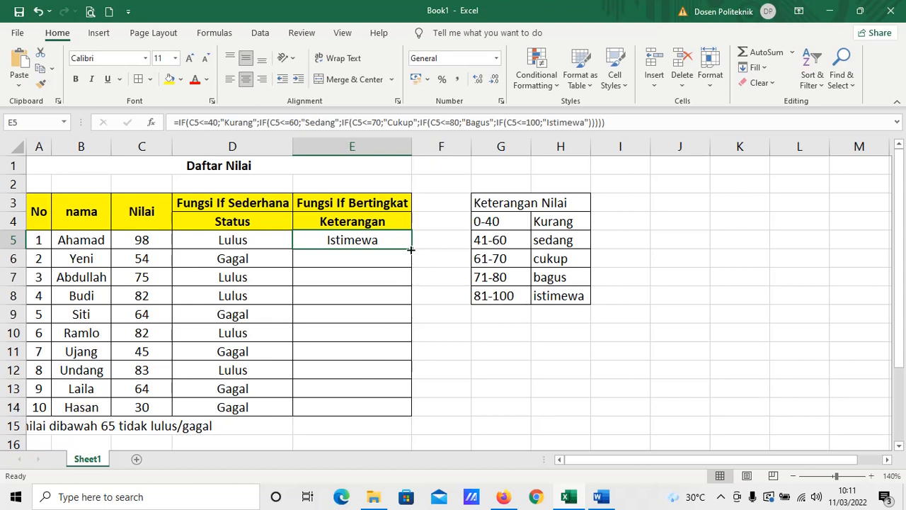
pyautogui.moveTo(410, 249); pyautogui.dragTo(411, 411)
pyautogui.click(390, 354)
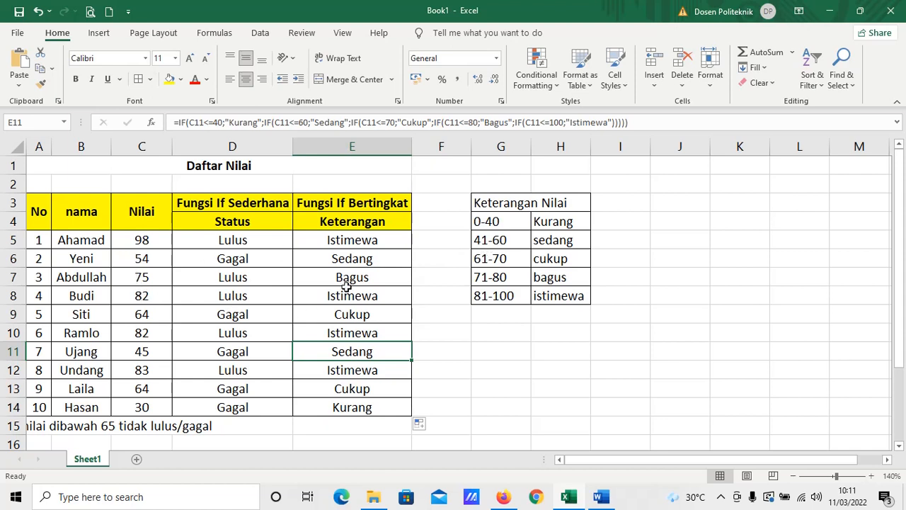
pyautogui.hotkey('ctrl', 'c')
pyautogui.click(396, 389)
pyautogui.press('Return')
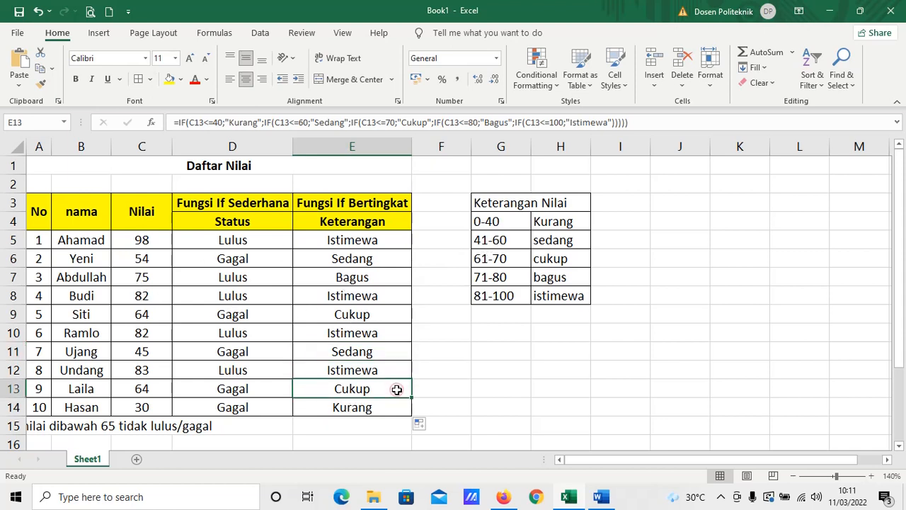